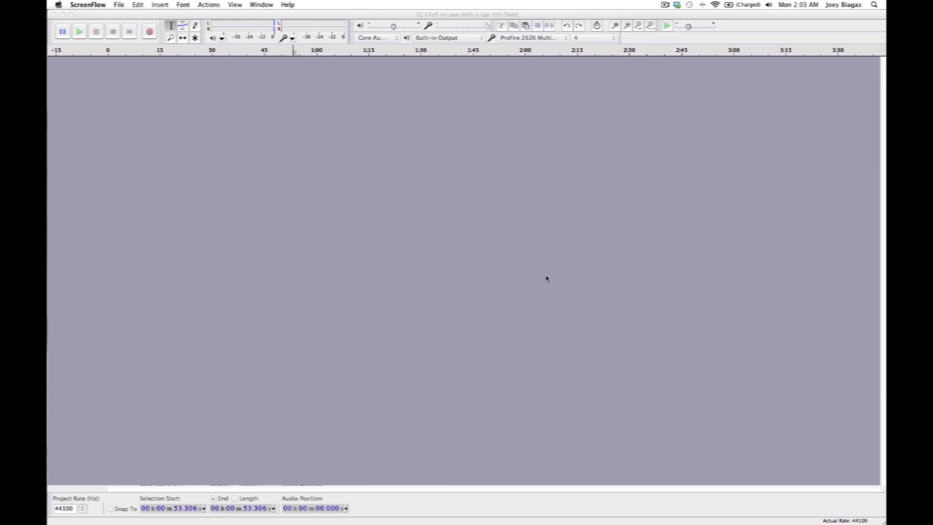
Make the empty Audacity project '01 I Fell in Love With a Liar (It's Over)' the active window.
left_click(452, 172)
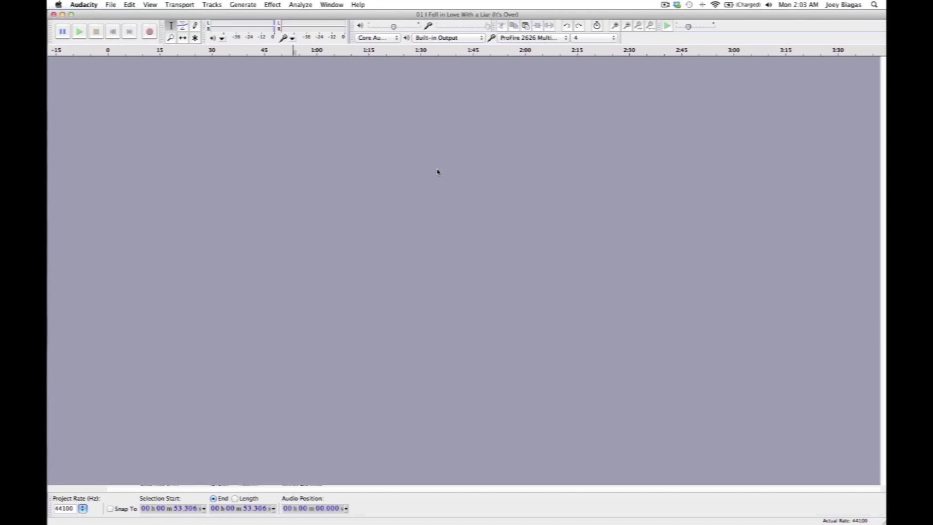
Import '01 I Fell in Love With a Liar (It's Over).mp3' from Finder's Music > Decisions into Audacity.
key("super+Tab")
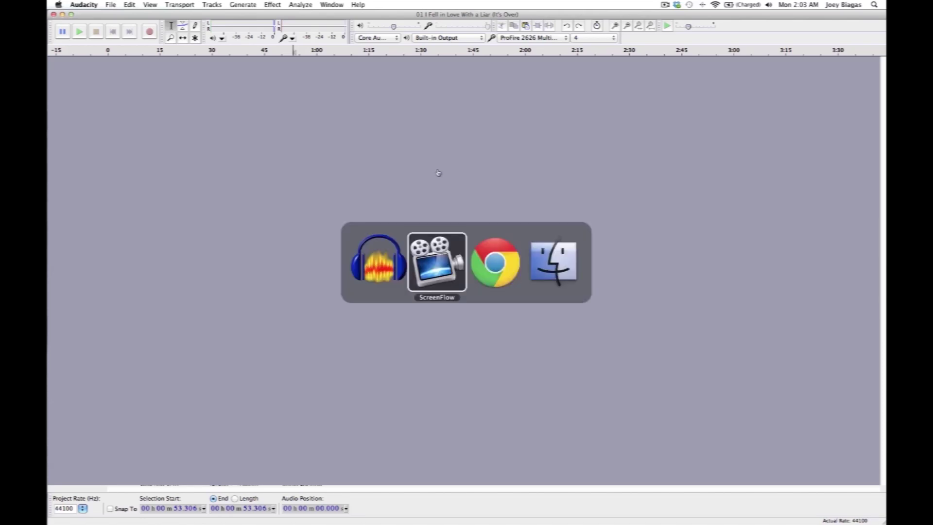
key("super+Tab")
key("super+Tab")
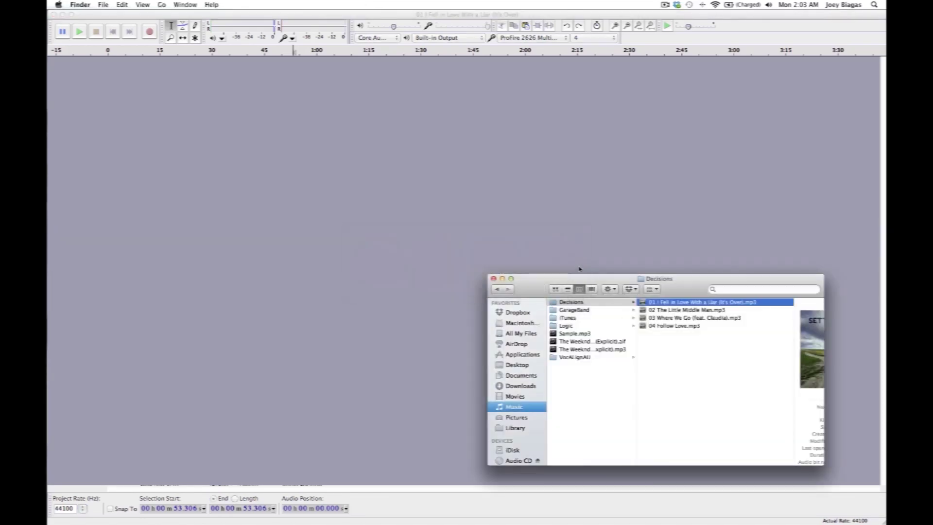
left_click_drag(680, 289, 693, 314)
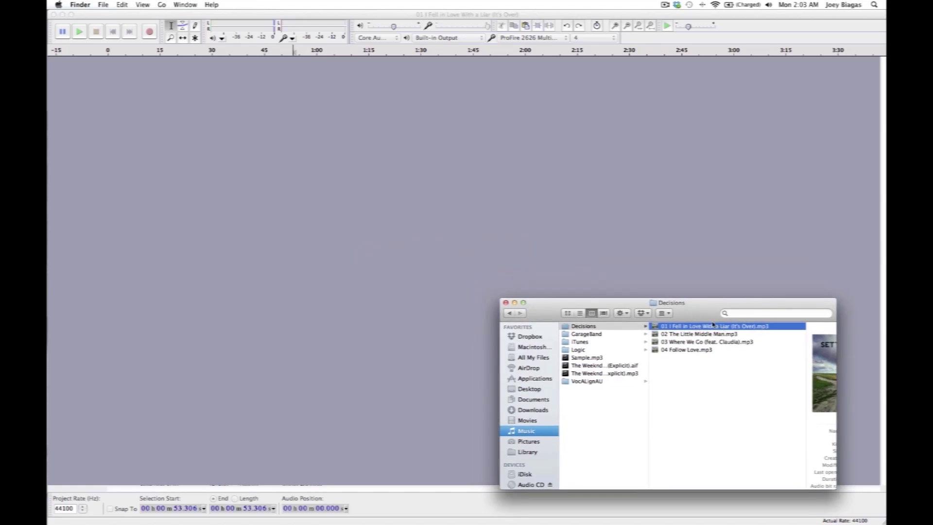
left_click_drag(714, 326, 153, 110)
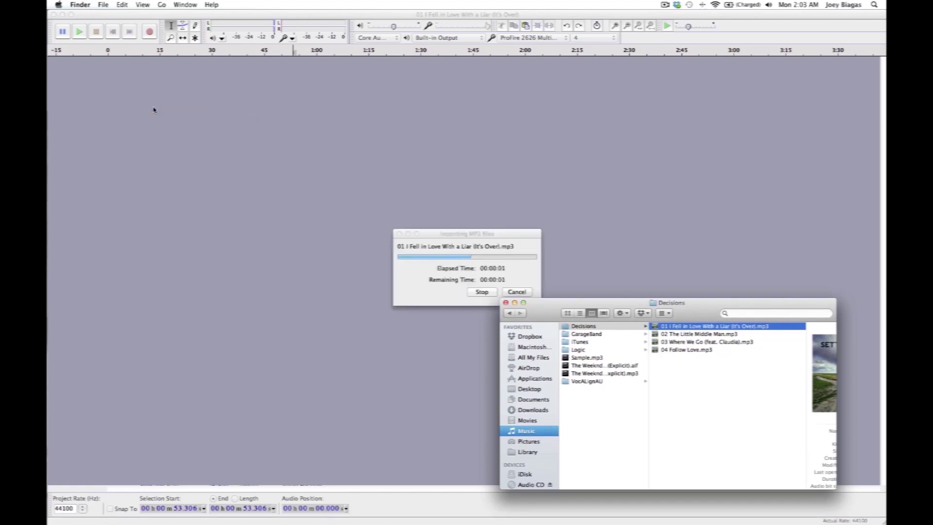
left_click(151, 122)
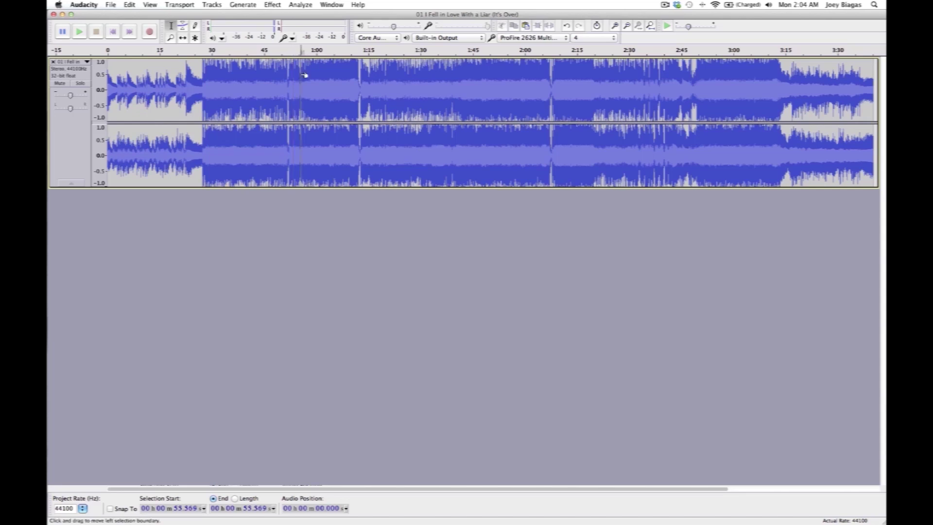
Play the imported song from about 0:57 for several seconds, then stop.
left_click(307, 73)
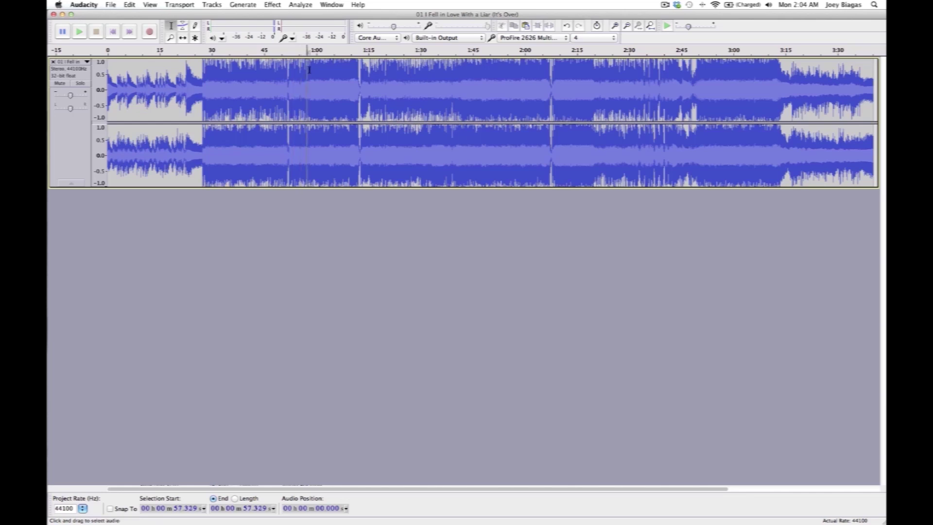
key("space")
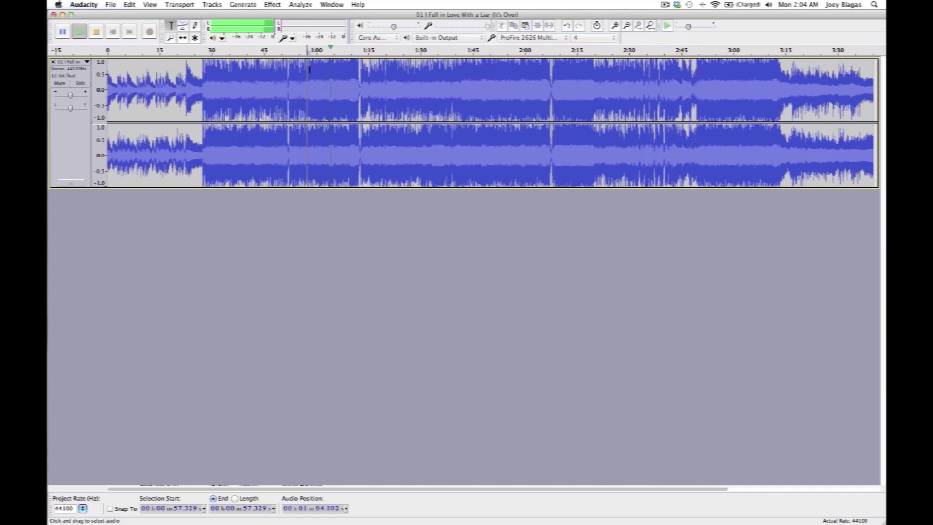
key("space")
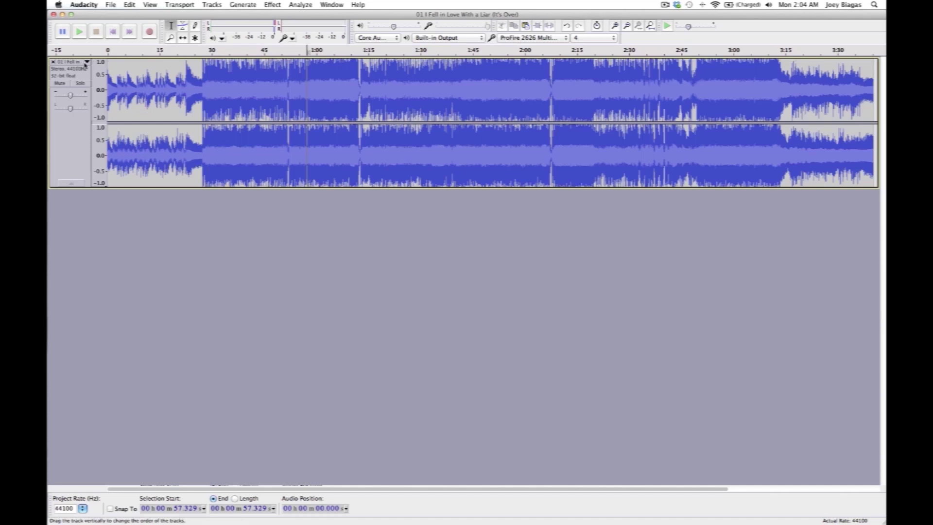
left_click(86, 62)
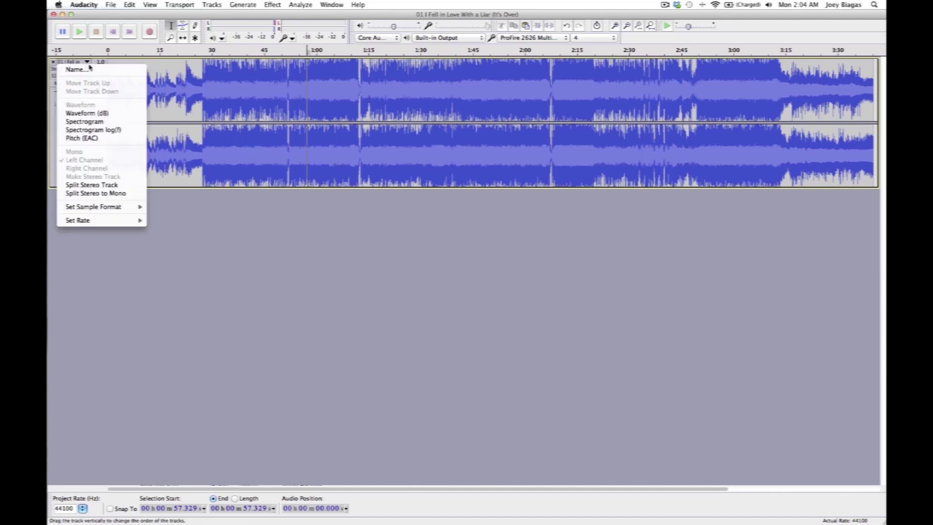
Split the stereo song into Left and Right tracks and invert the Right channel.
left_click(79, 186)
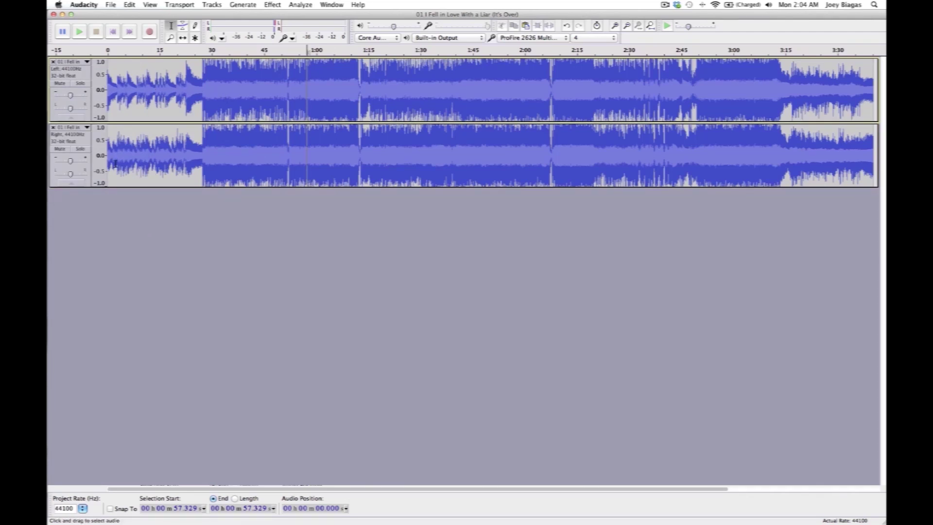
left_click(79, 141)
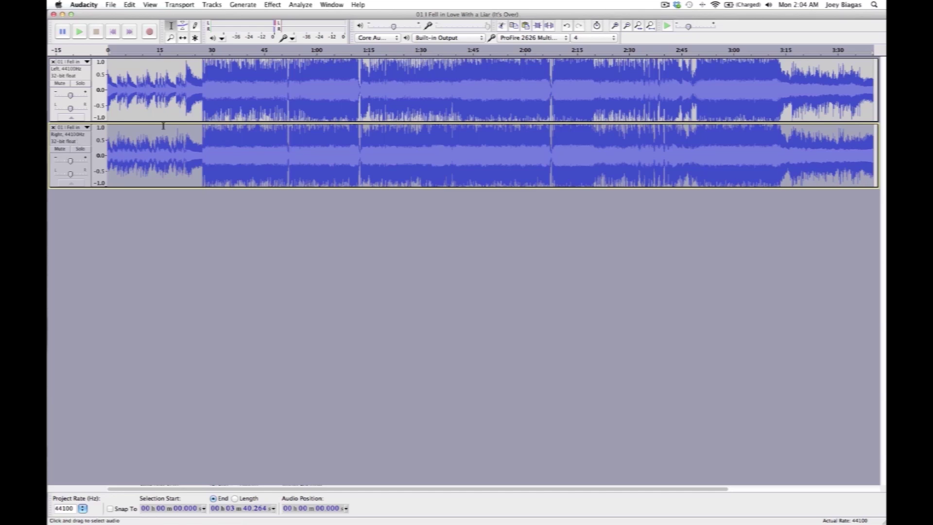
left_click(273, 5)
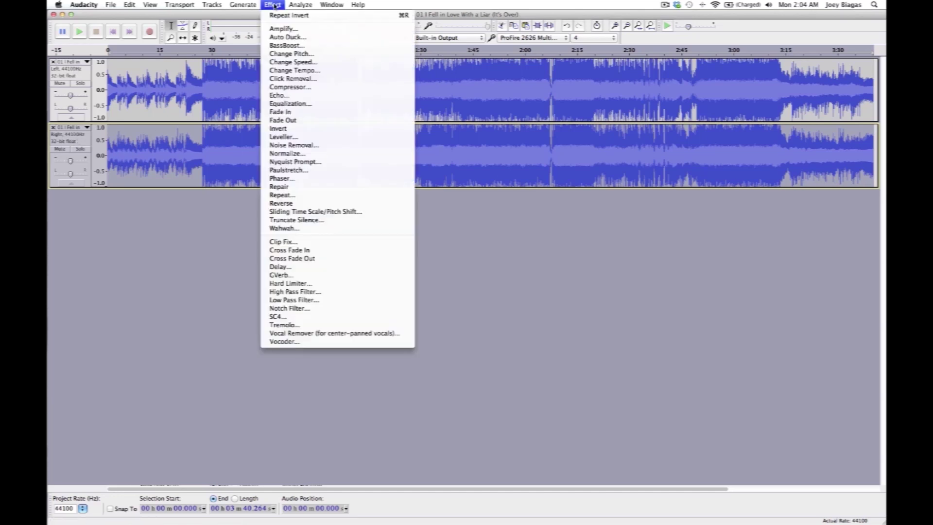
left_click(292, 130)
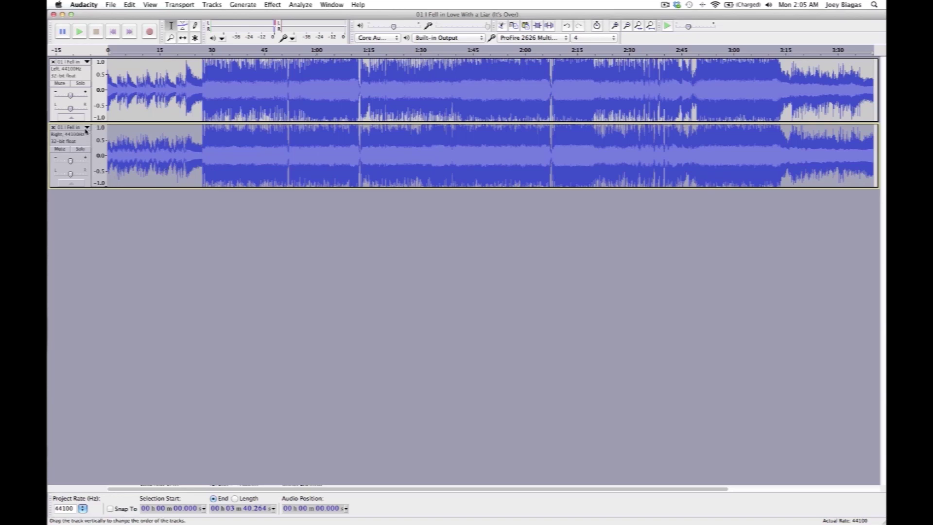
Set both the Right and Left channel tracks to Mono.
left_click(87, 129)
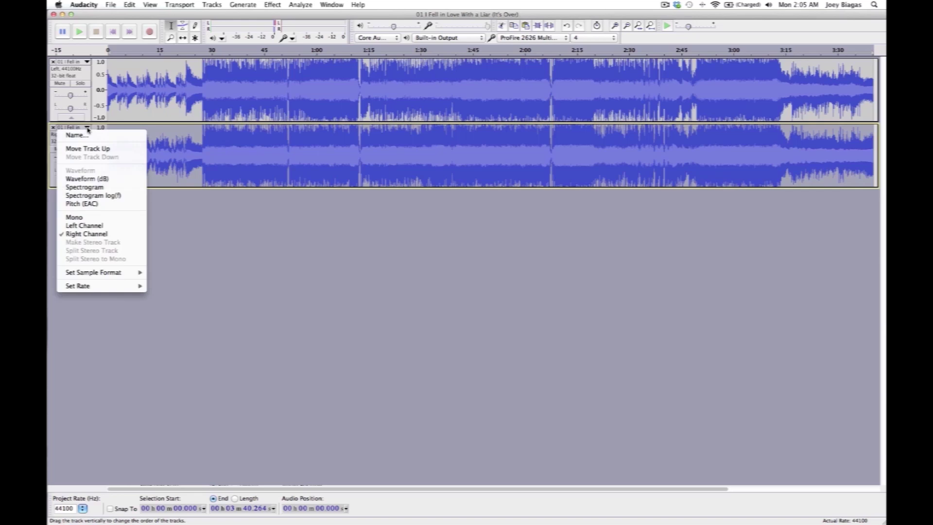
left_click(85, 218)
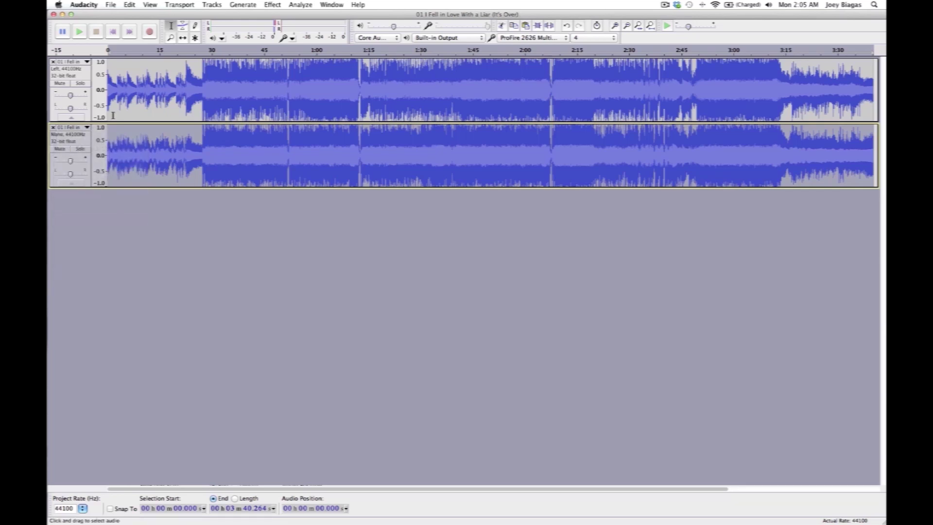
left_click(87, 62)
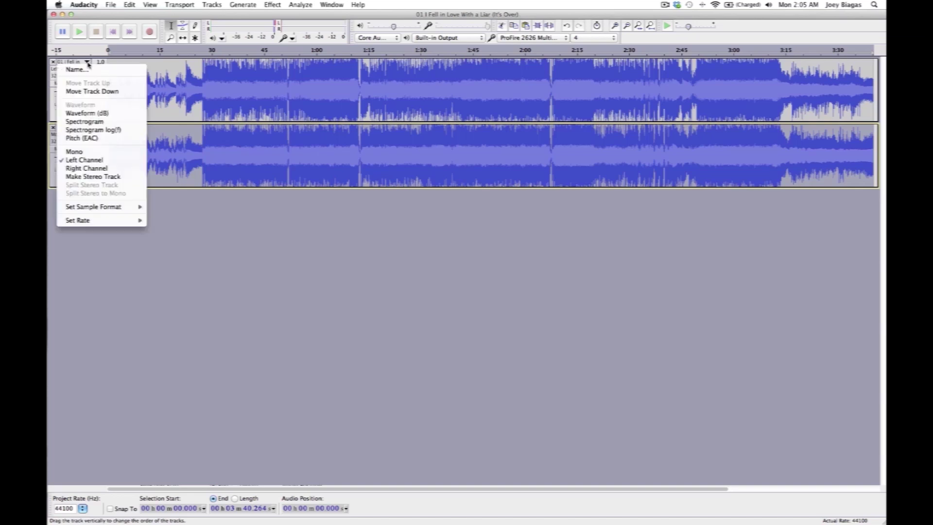
left_click(85, 152)
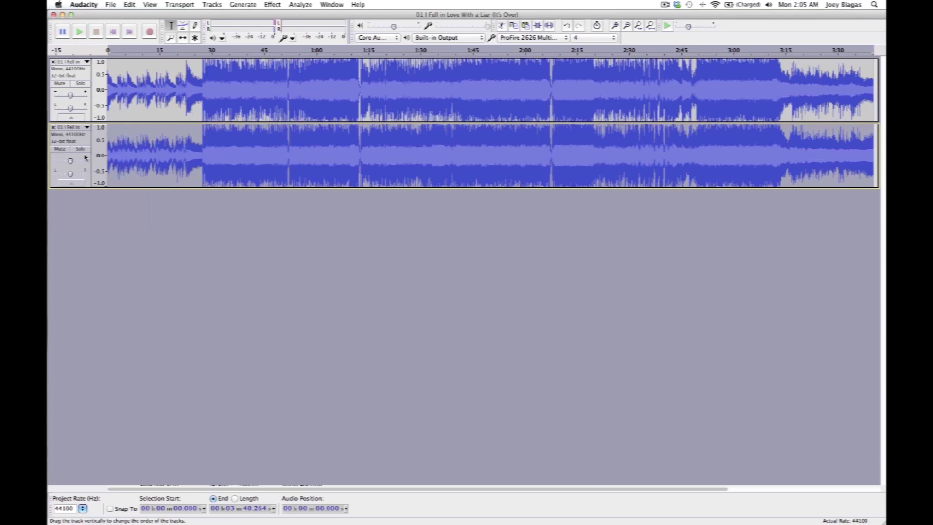
Play the two mono tracks together from about 0:57, then stop.
left_click(306, 71)
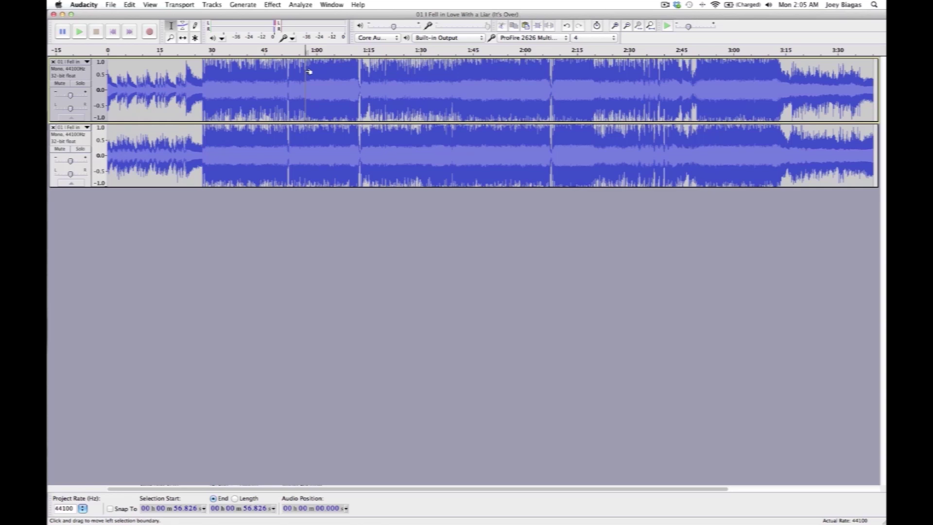
key("space")
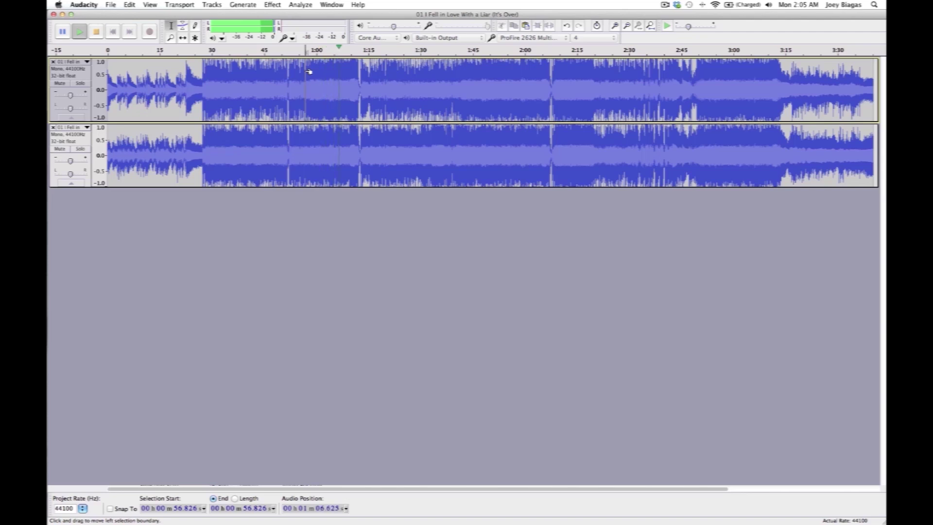
key("space")
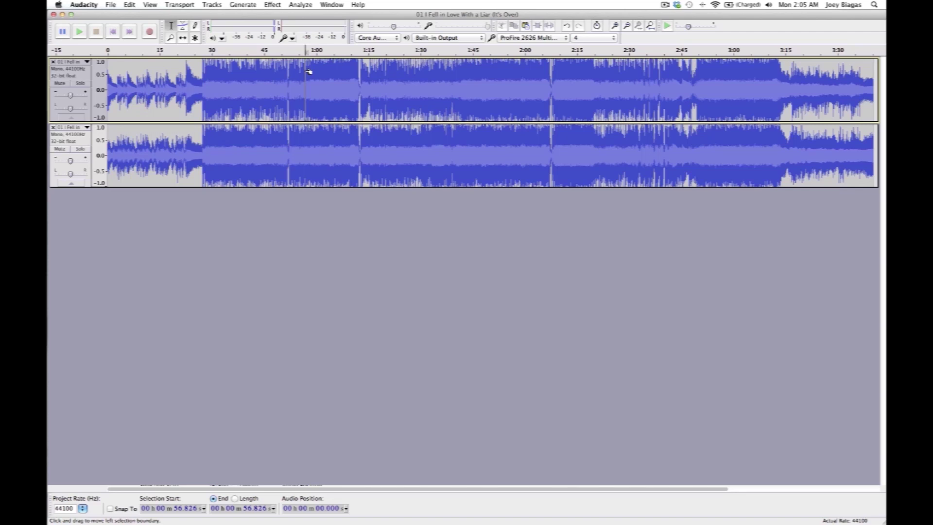
left_click(306, 71)
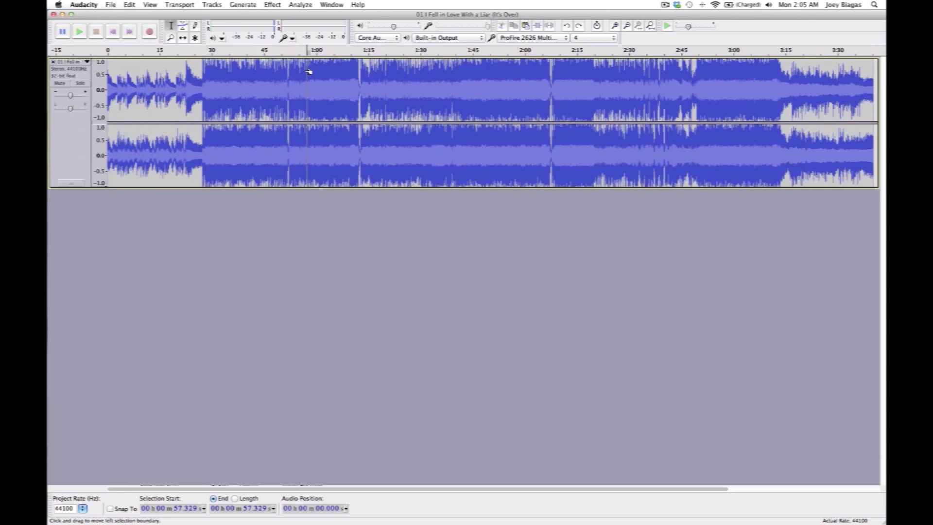
Revert to the original imported stereo song and select the whole track.
key("super+z")
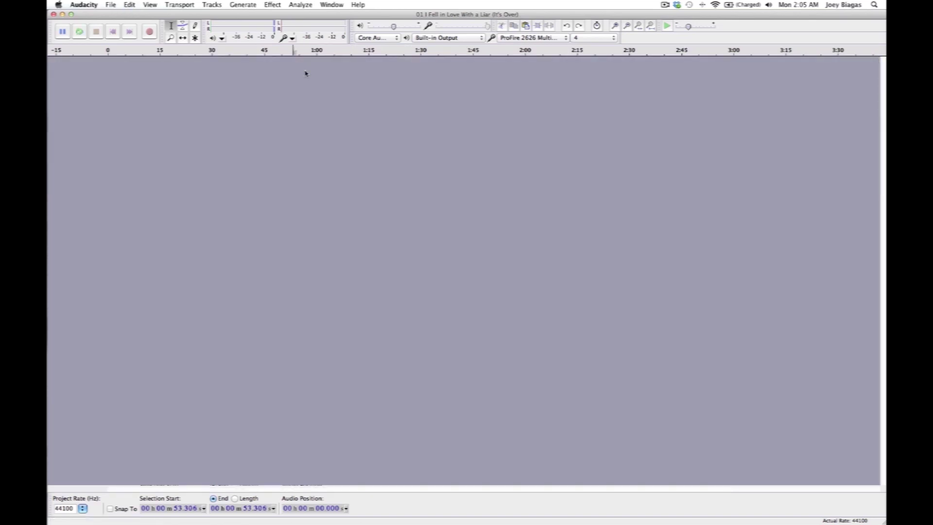
key("super+shift+z")
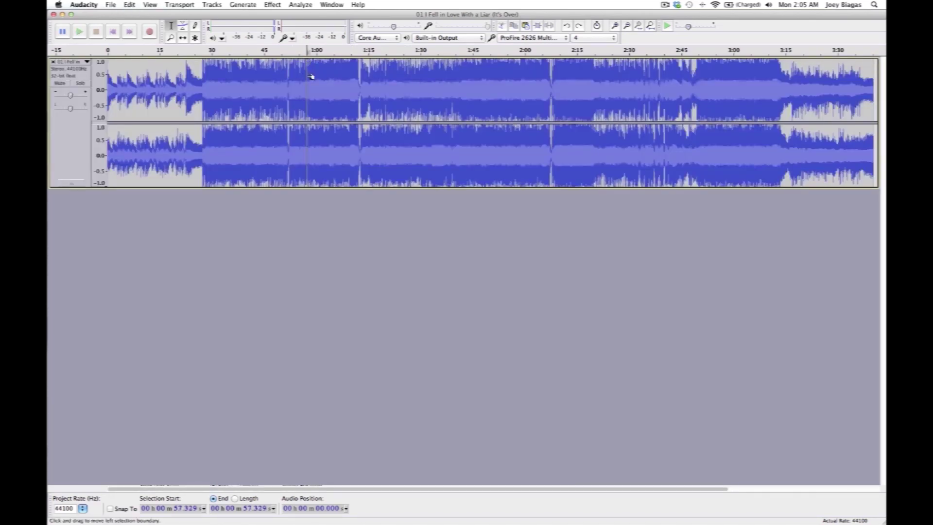
left_click(82, 74)
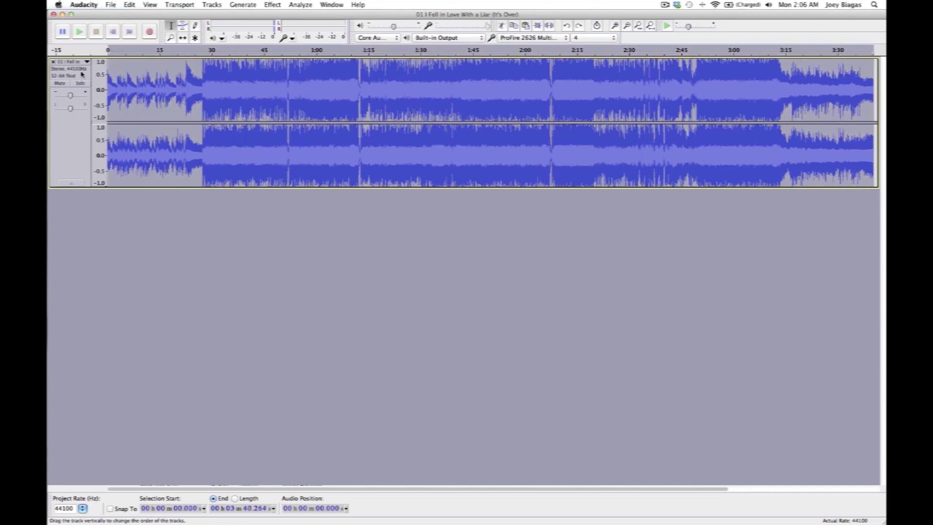
Apply Vocal Remover (for center-panned vocals) with simple removal to the song.
left_click(273, 5)
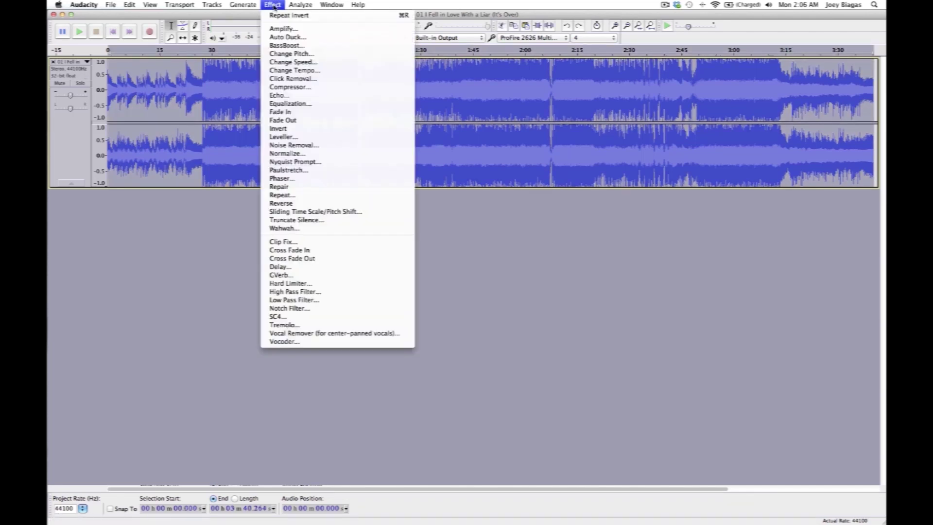
left_click(388, 335)
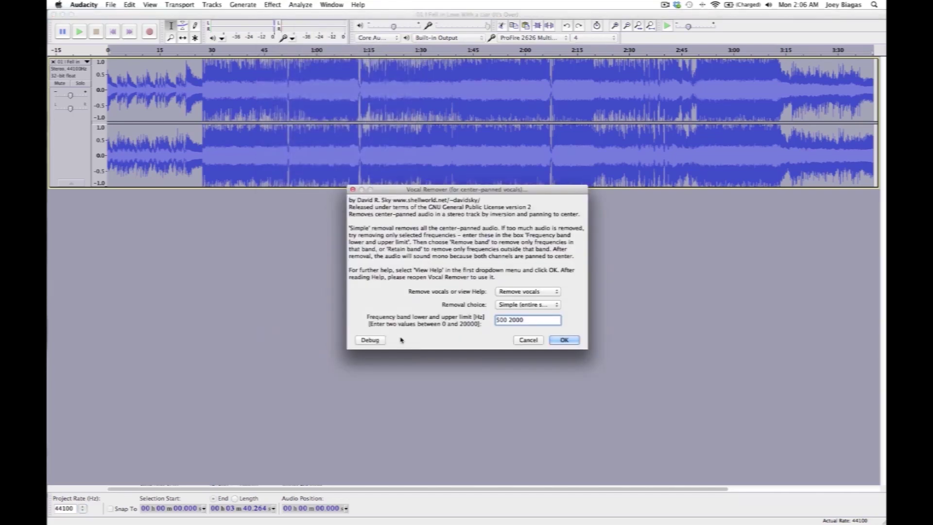
left_click(564, 339)
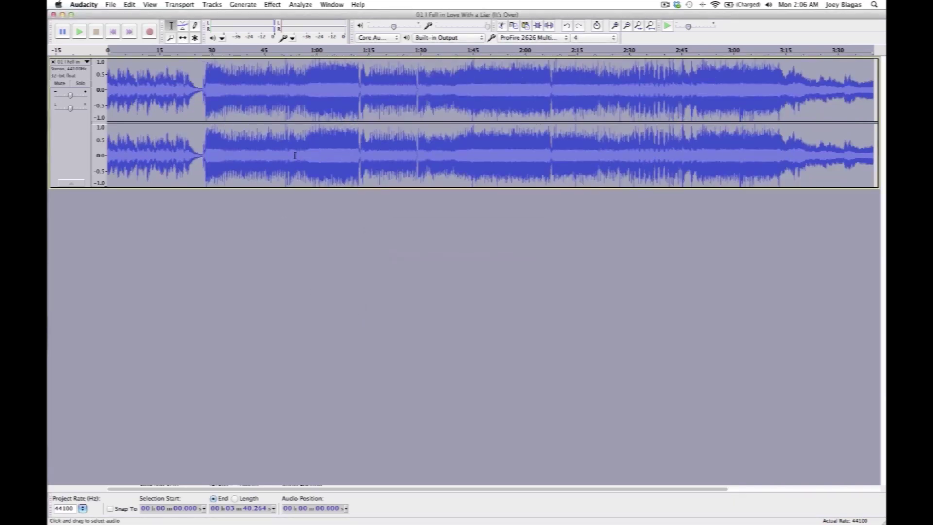
left_click(307, 72)
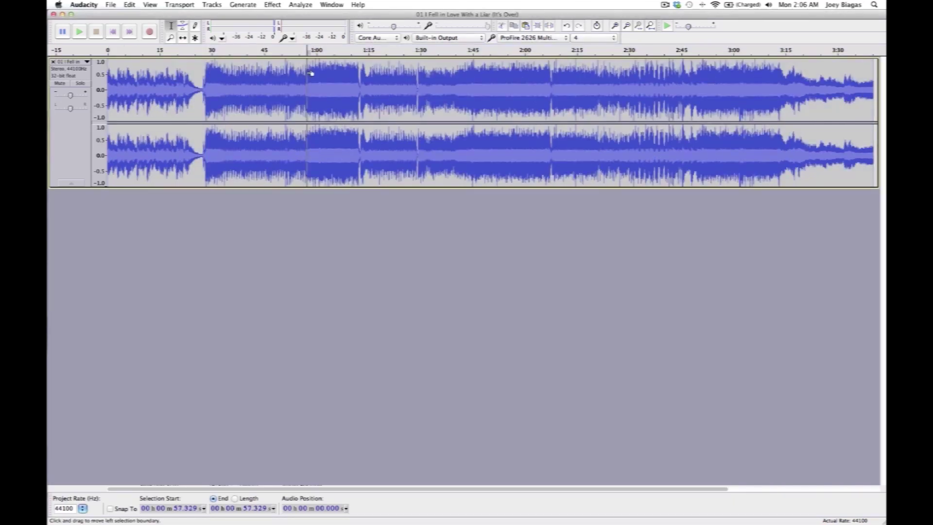
key("space")
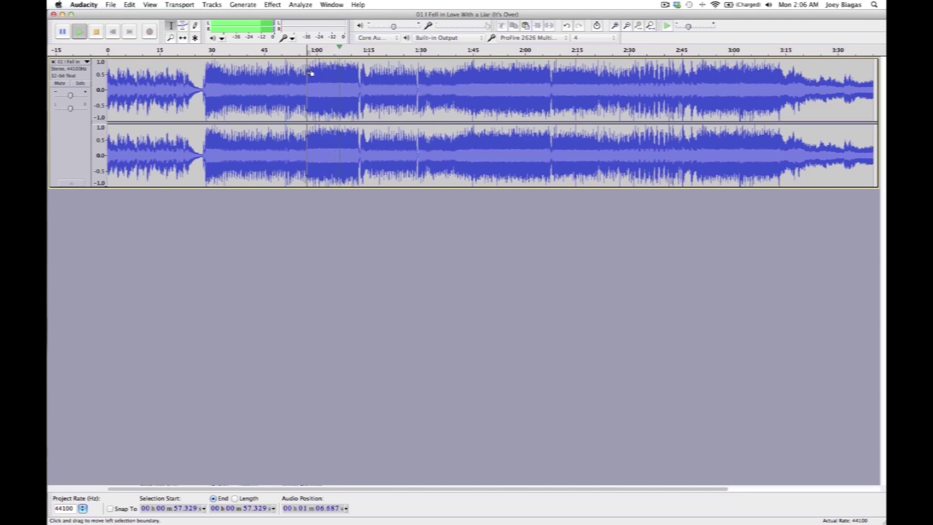
key("space")
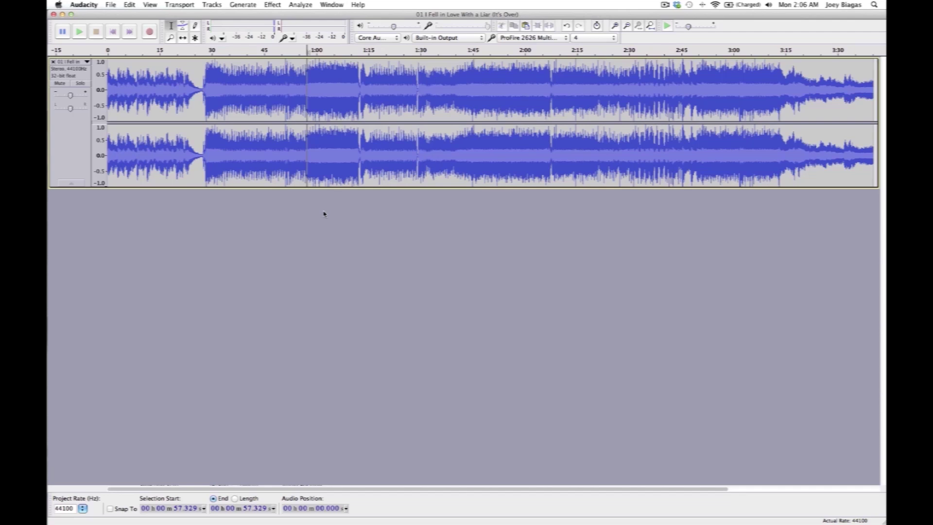